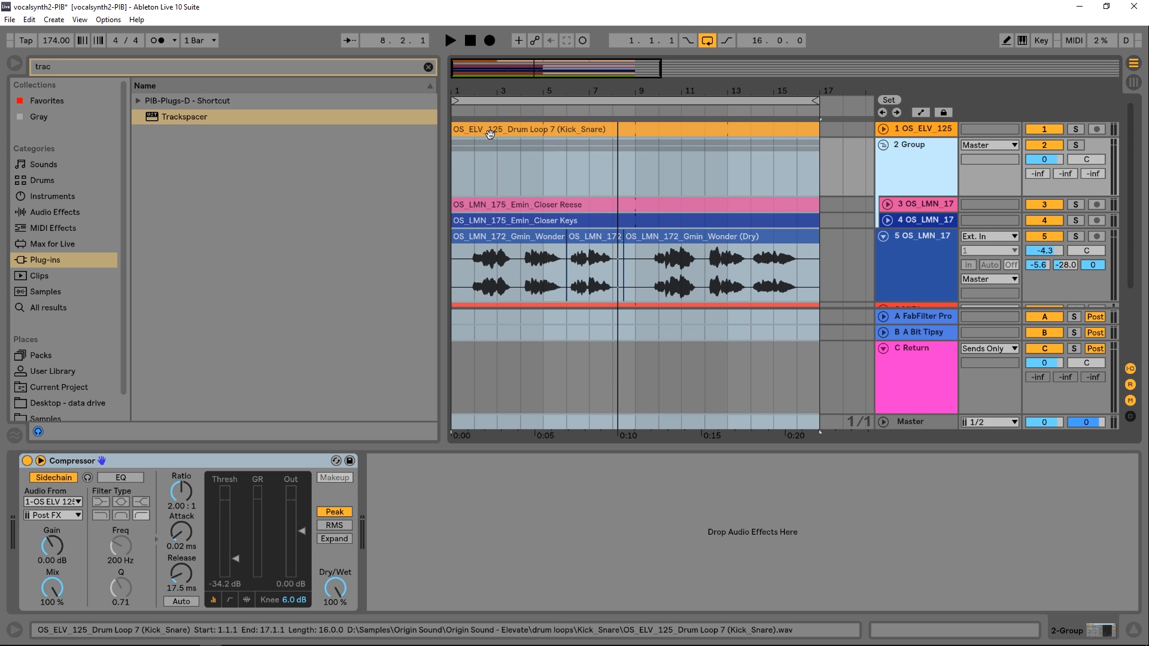
Load Trackspacer onto the 2 Group track, set its amount to about 48%, and close the plug-in window
left_click(180, 116)
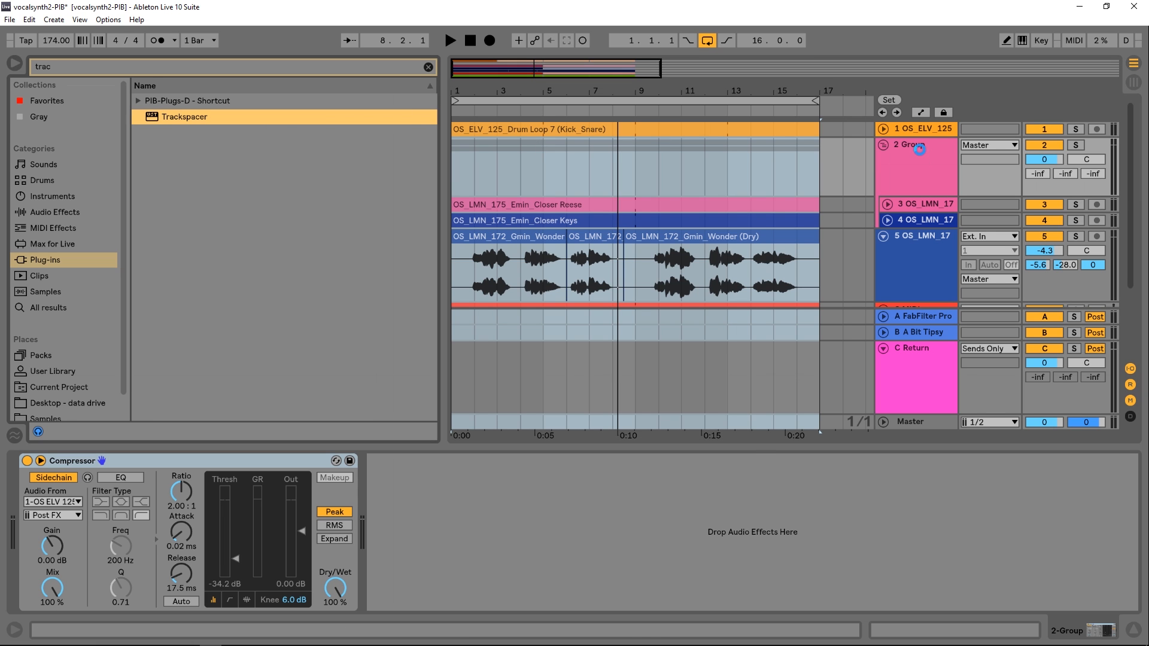
left_click_drag(616, 165, 609, 119)
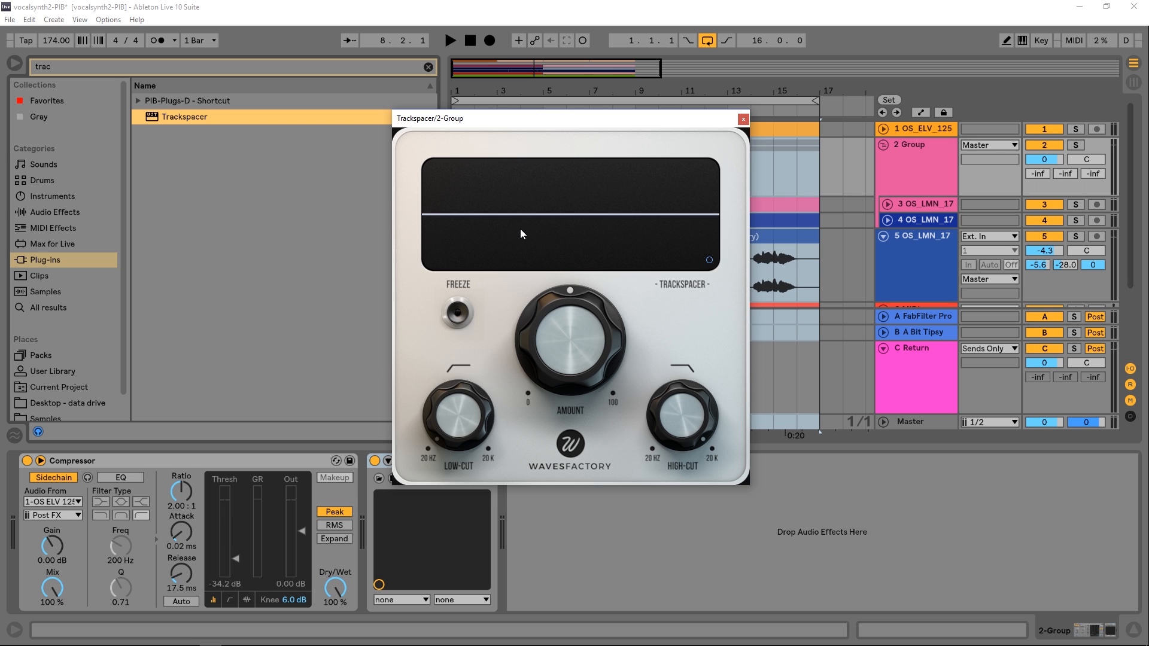
left_click_drag(576, 332, 530, 373)
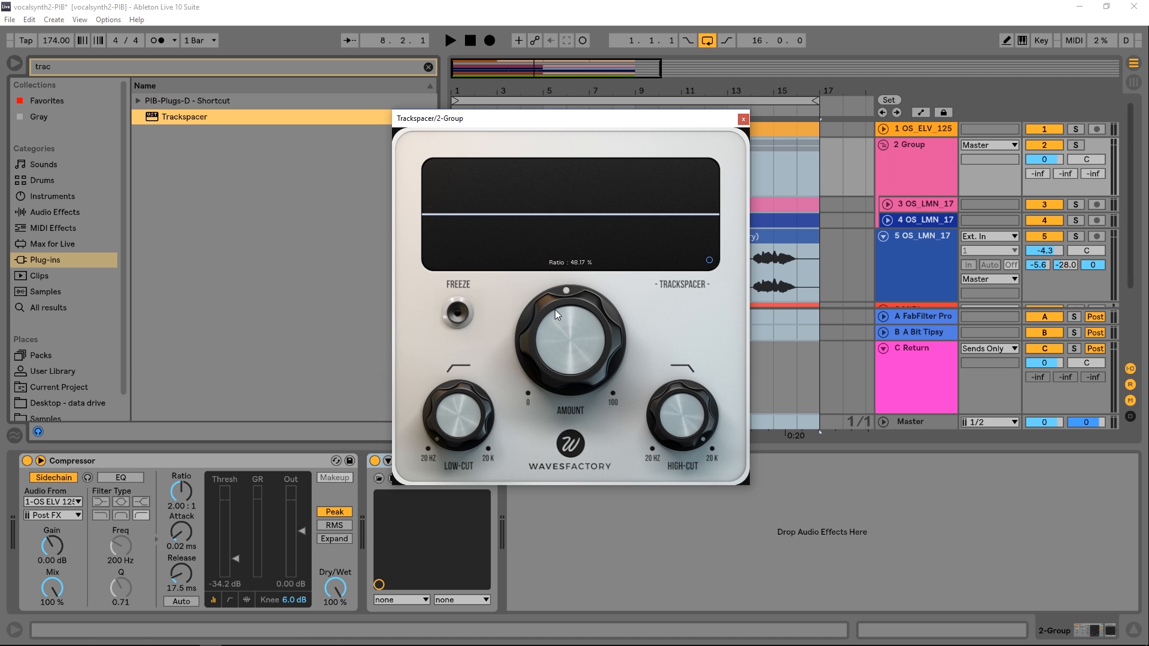
left_click(744, 118)
Play the looped arrangement to listen to the grouped tracks against the vocal, and stop playback
left_click(674, 102)
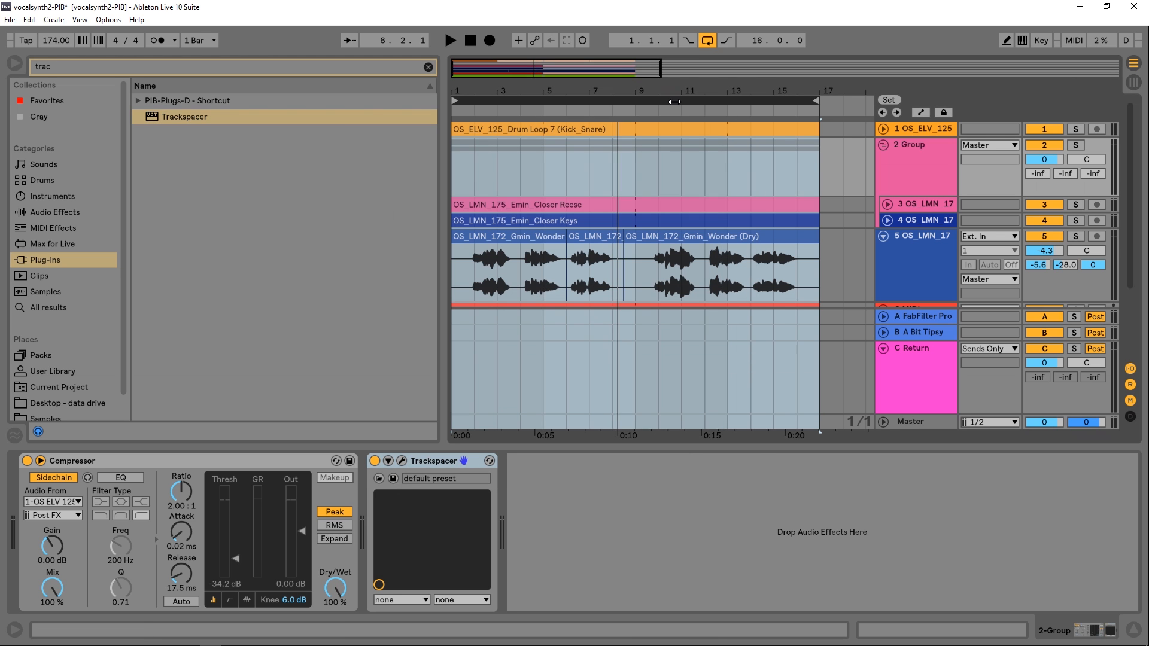
key("space")
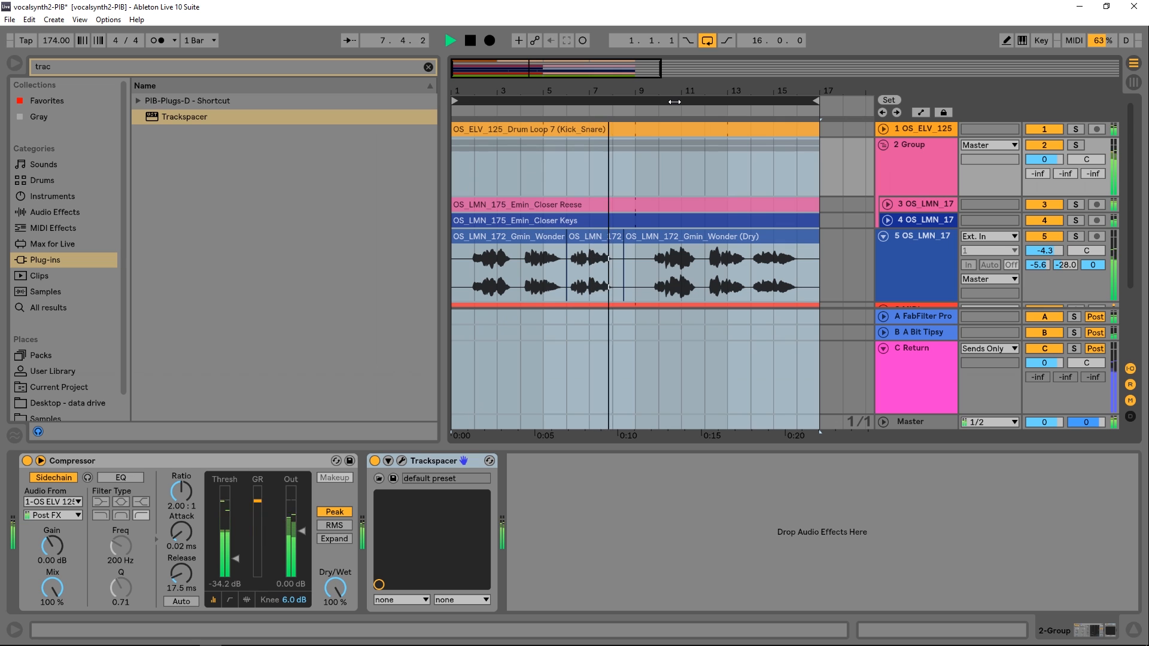
key("space")
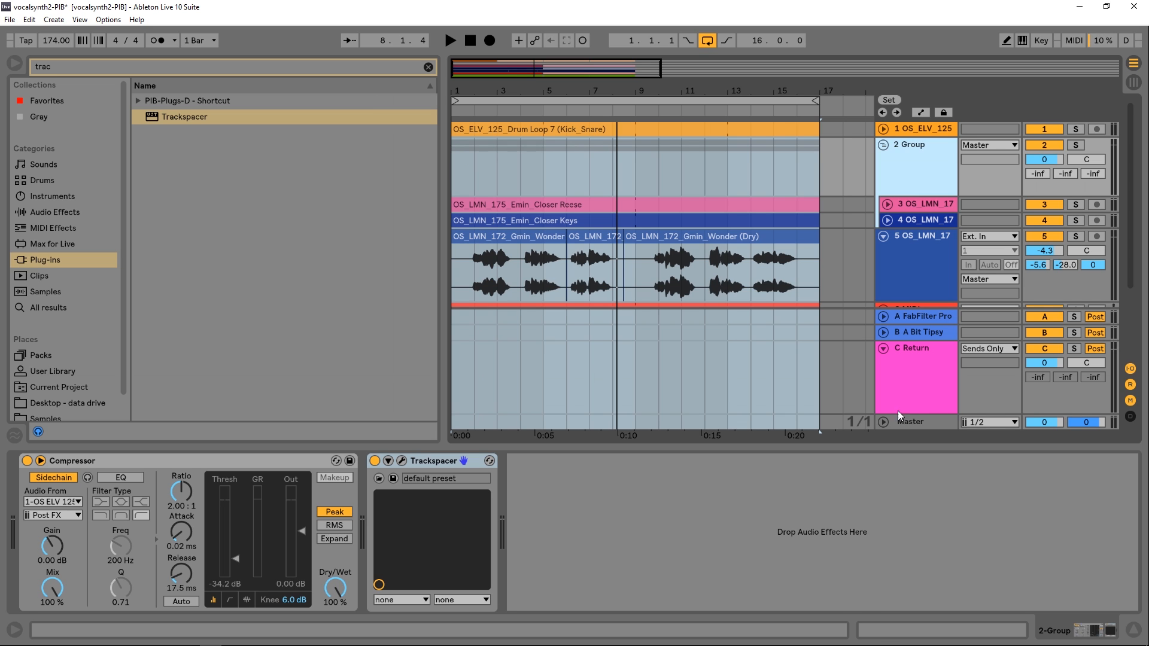
Delete the existing C Return track and insert a new return track in its place
left_click(912, 397)
right_click(910, 381)
left_click(952, 389)
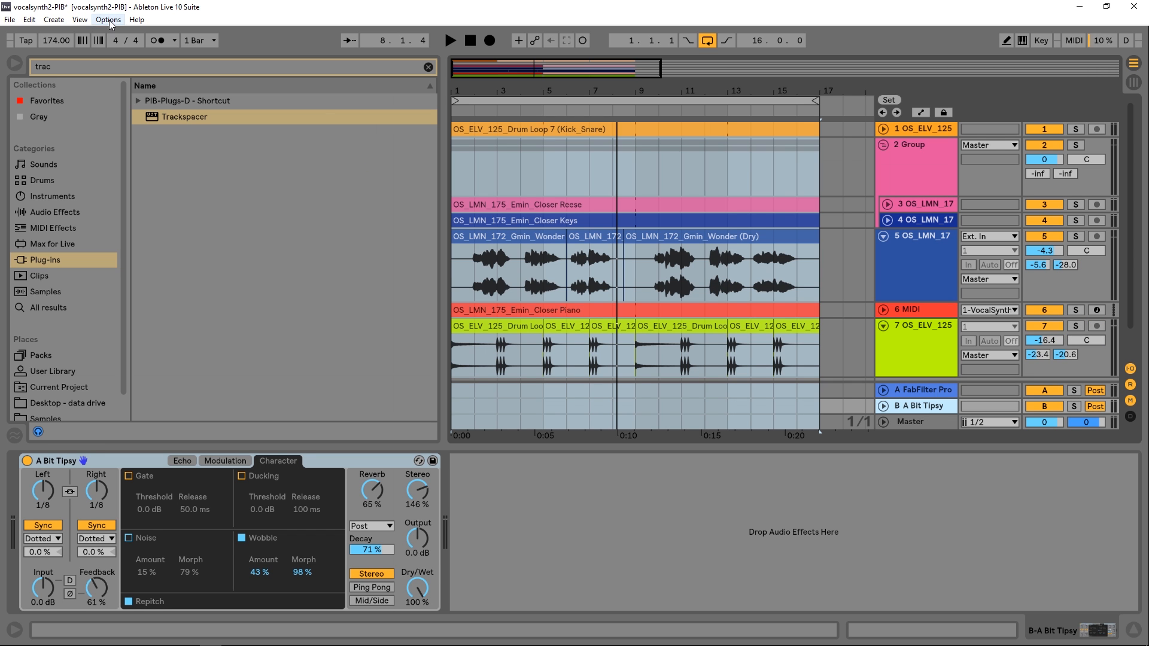
left_click(80, 20)
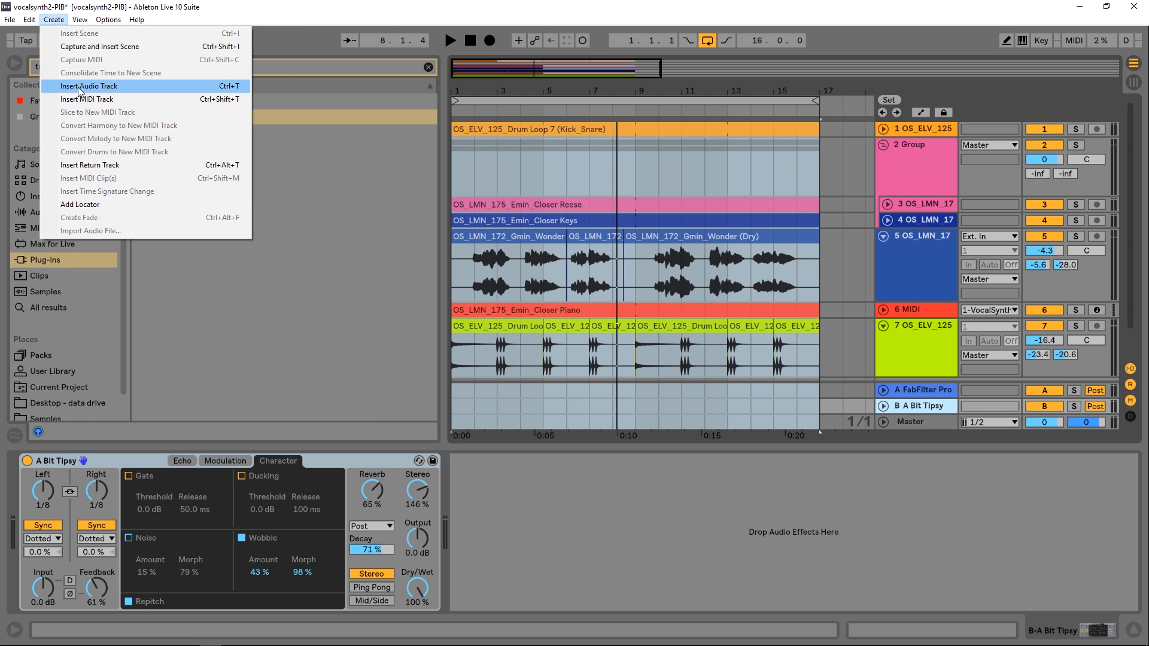
left_click(159, 167)
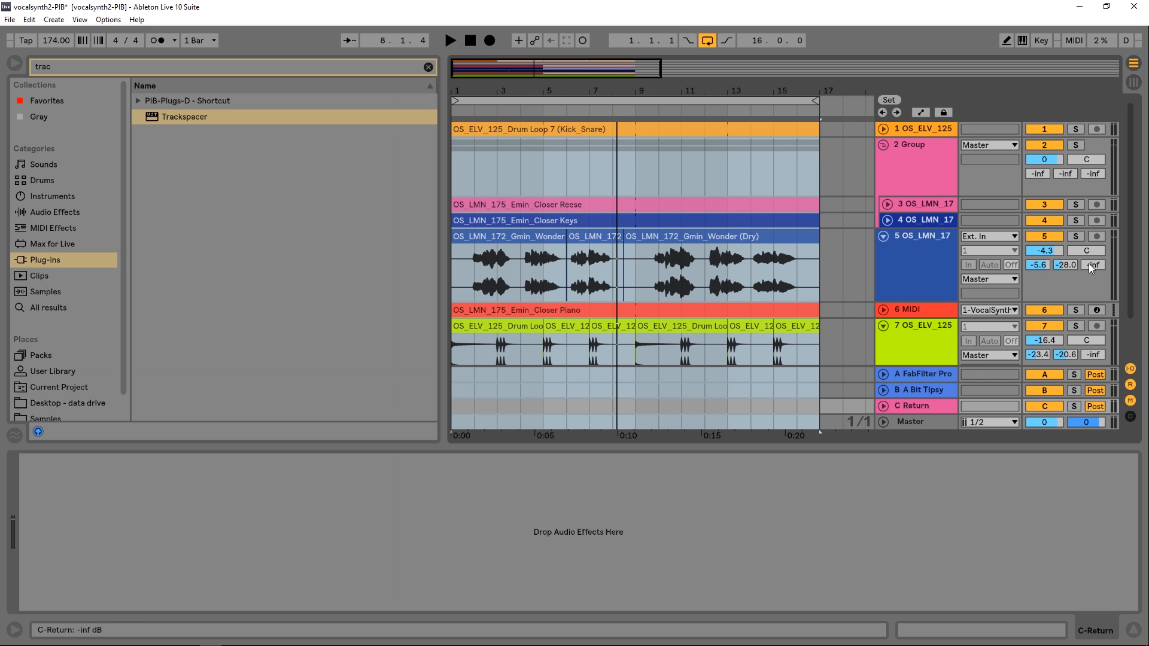
Set the vocal track 5's send to C Return to 0 dB and play the opening bars
left_click_drag(1095, 266, 1095, 179)
left_click(471, 113)
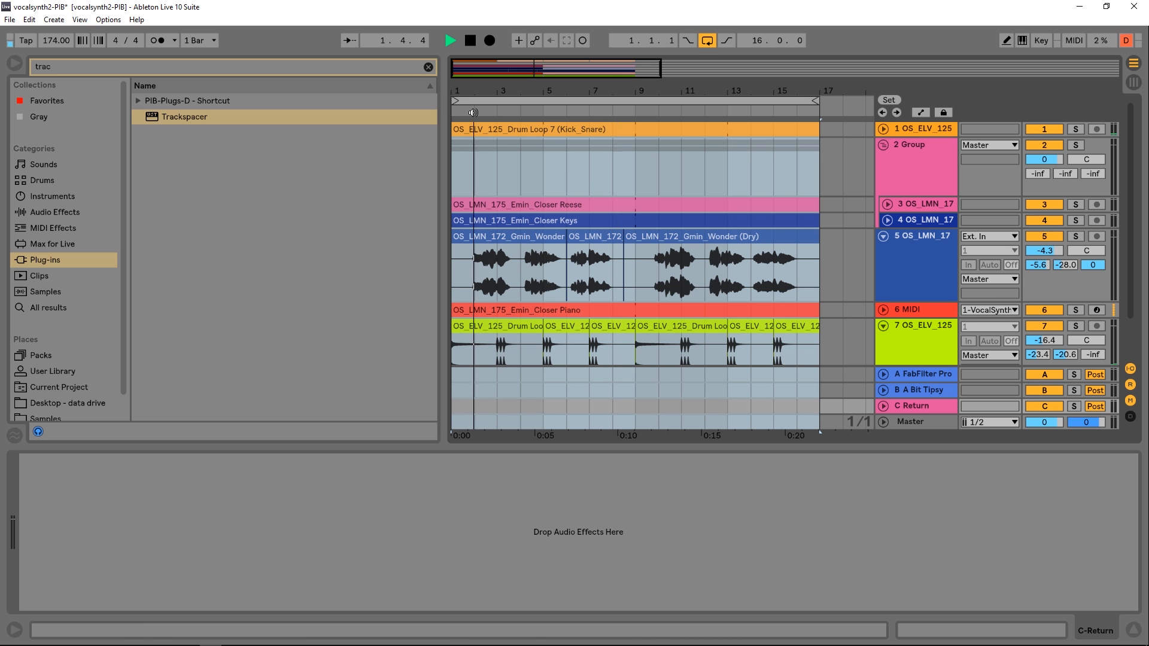
key("space")
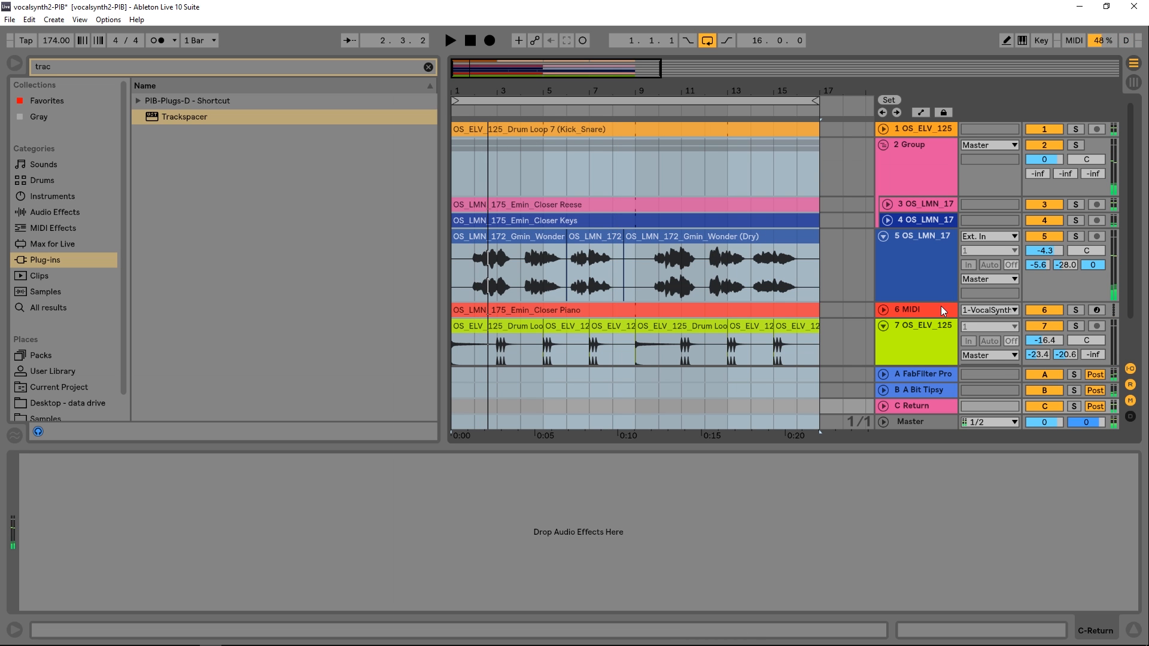
Load a new Trackspacer onto 2 Group and delete the earlier instance, keeping the new plug-in window clear of the tracks
left_click_drag(163, 118, 900, 154)
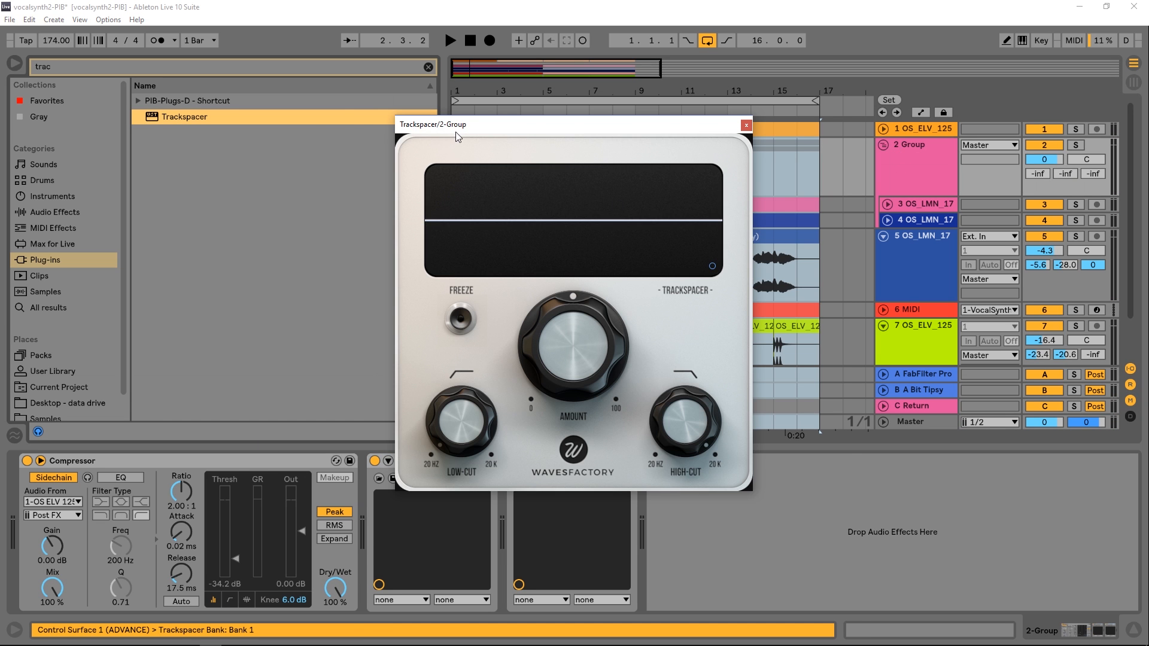
left_click_drag(456, 131, 550, 133)
left_click(417, 460)
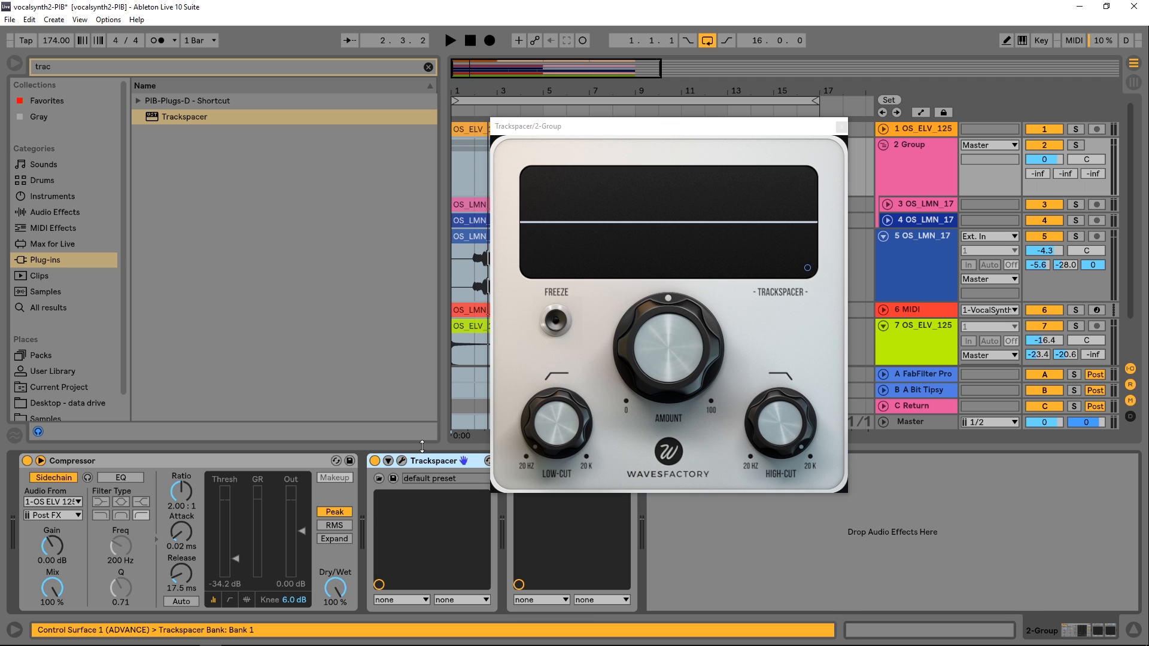
key("Delete")
left_click_drag(603, 131, 232, 105)
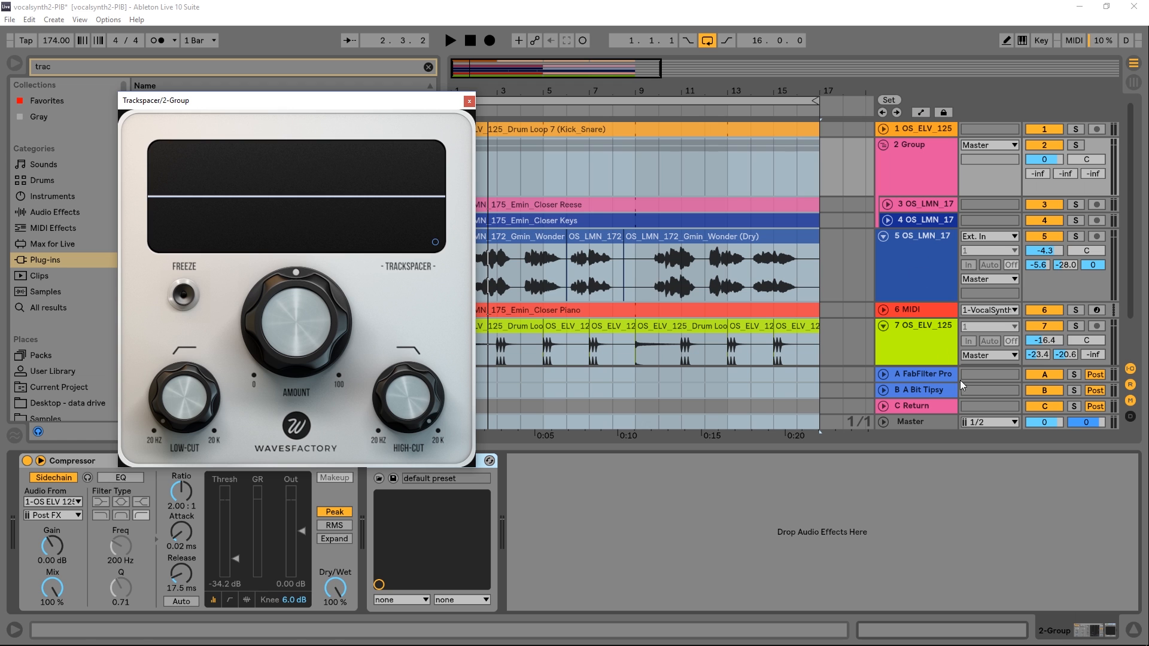
Route the C Return track's output to 2-Group so it feeds Trackspacer's sidechain input
left_click(882, 407)
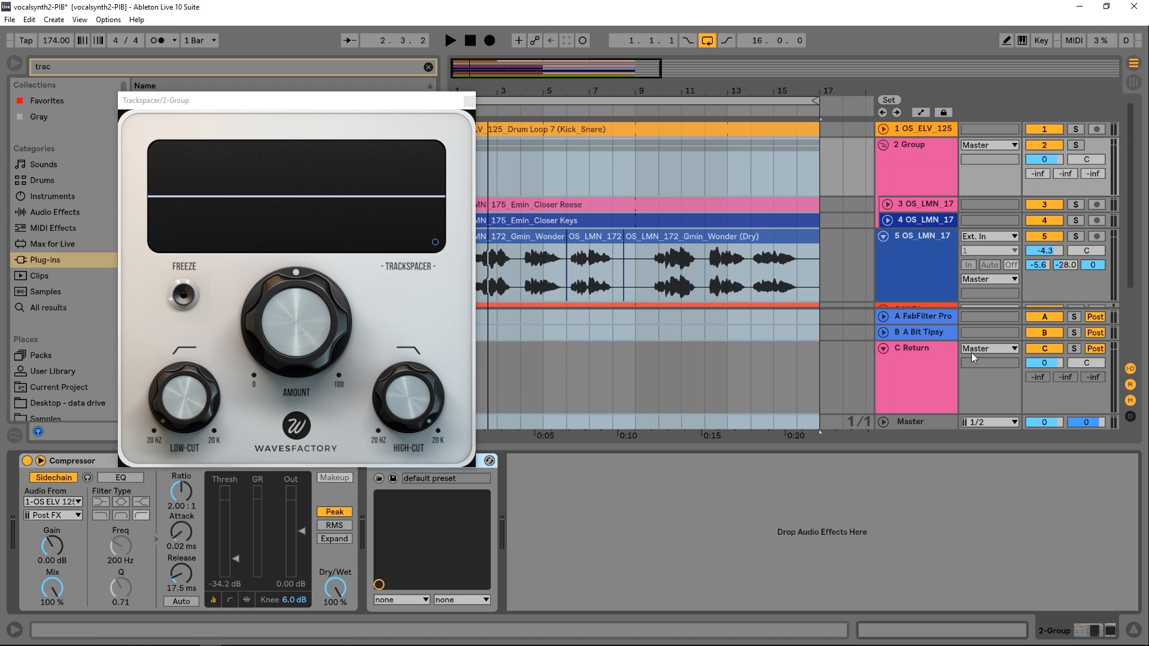
left_click(990, 349)
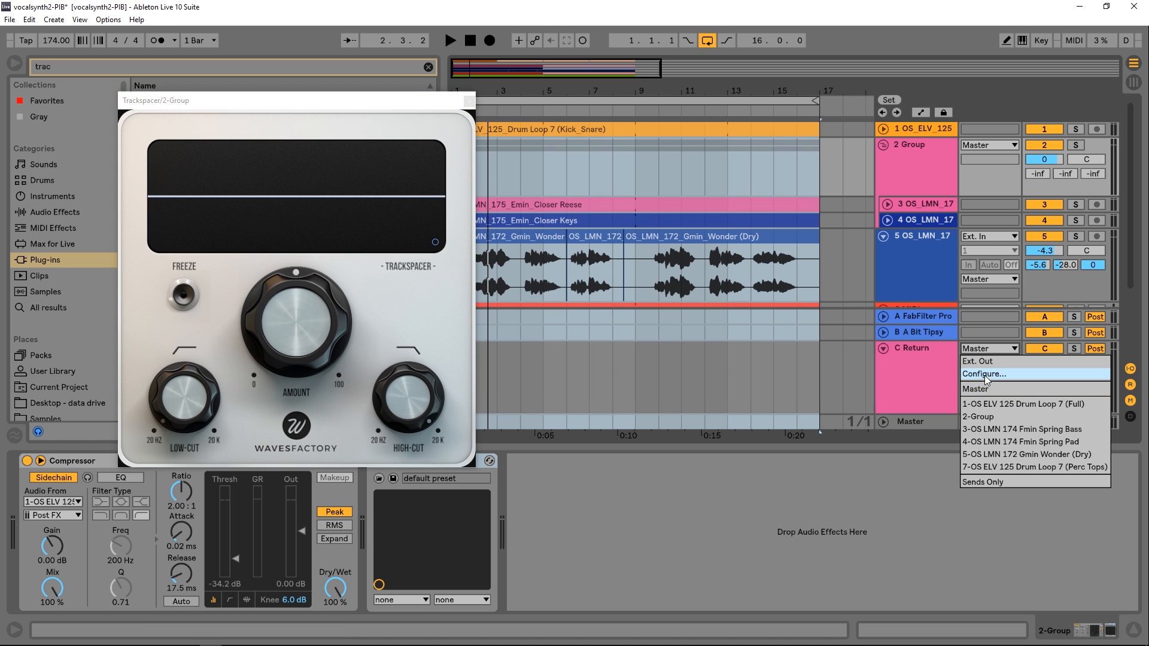
left_click(987, 419)
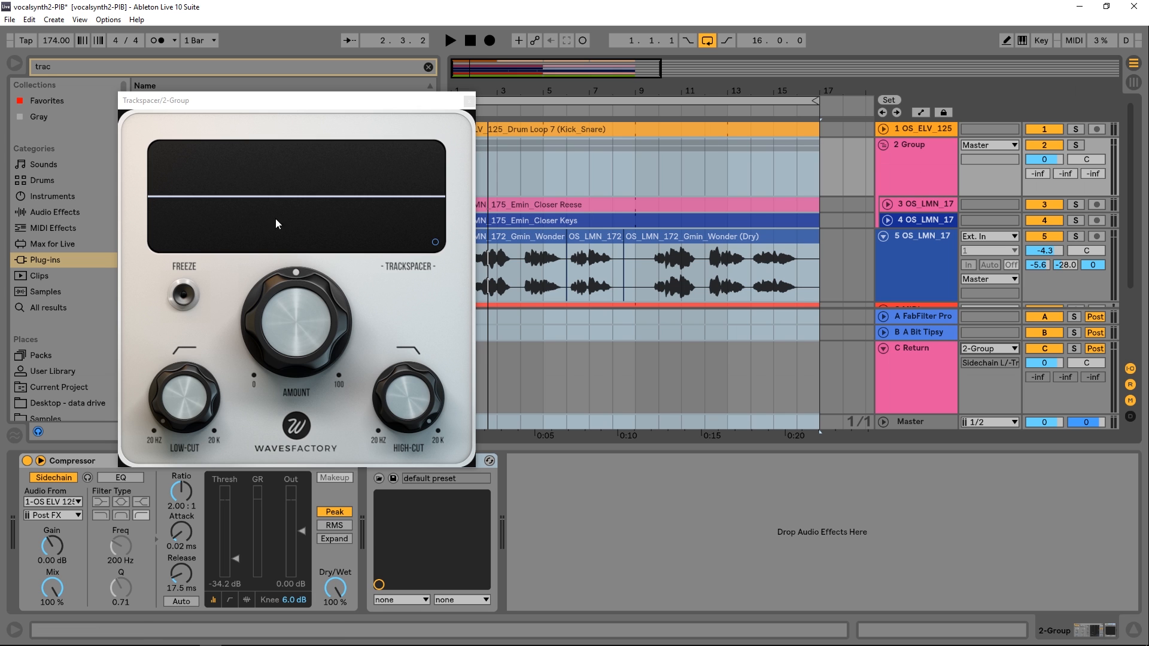
left_click_drag(289, 102, 250, 93)
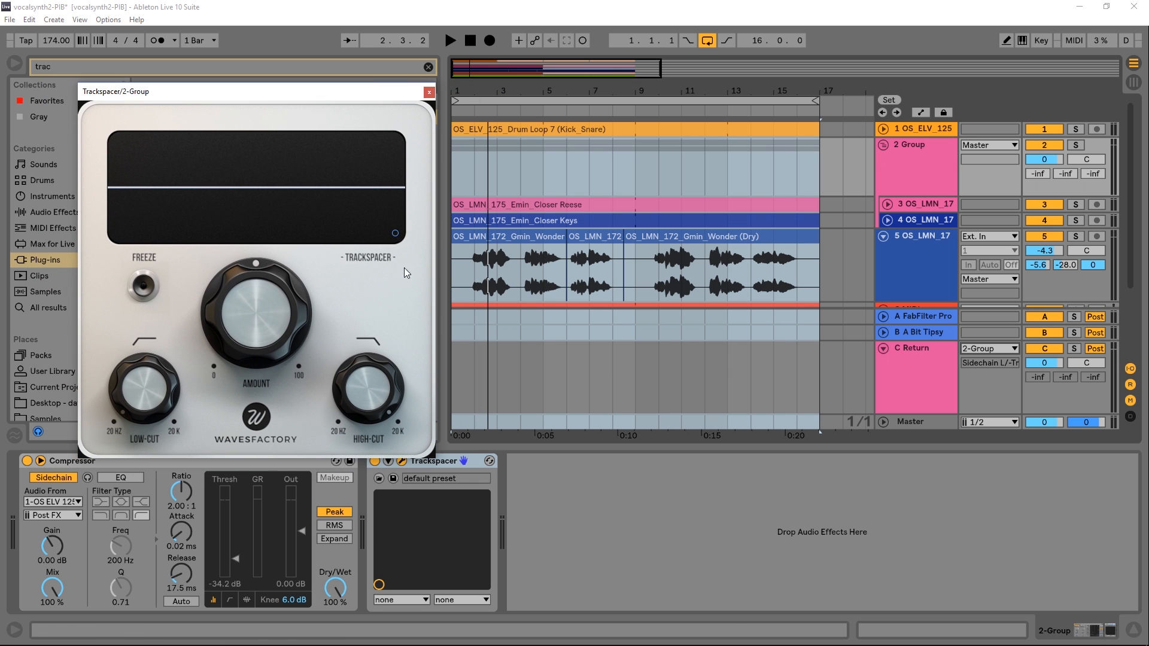
Play the arrangement while watching Trackspacer's display to examine how it reacts to the vocal sidechain
left_click(470, 268)
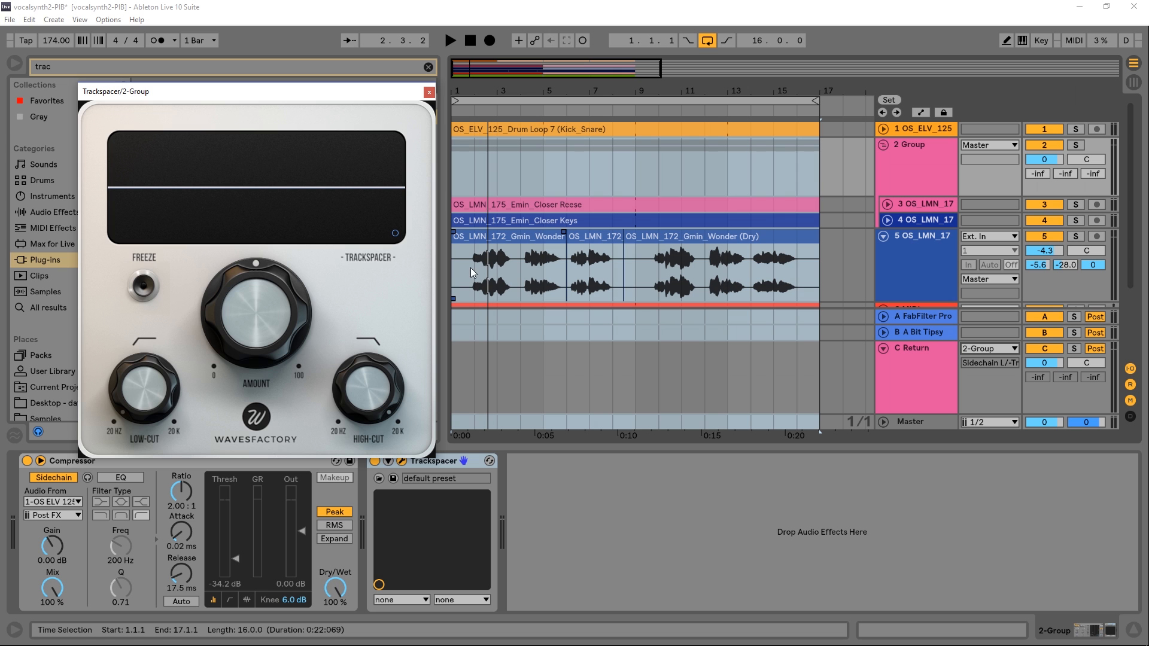
key("space")
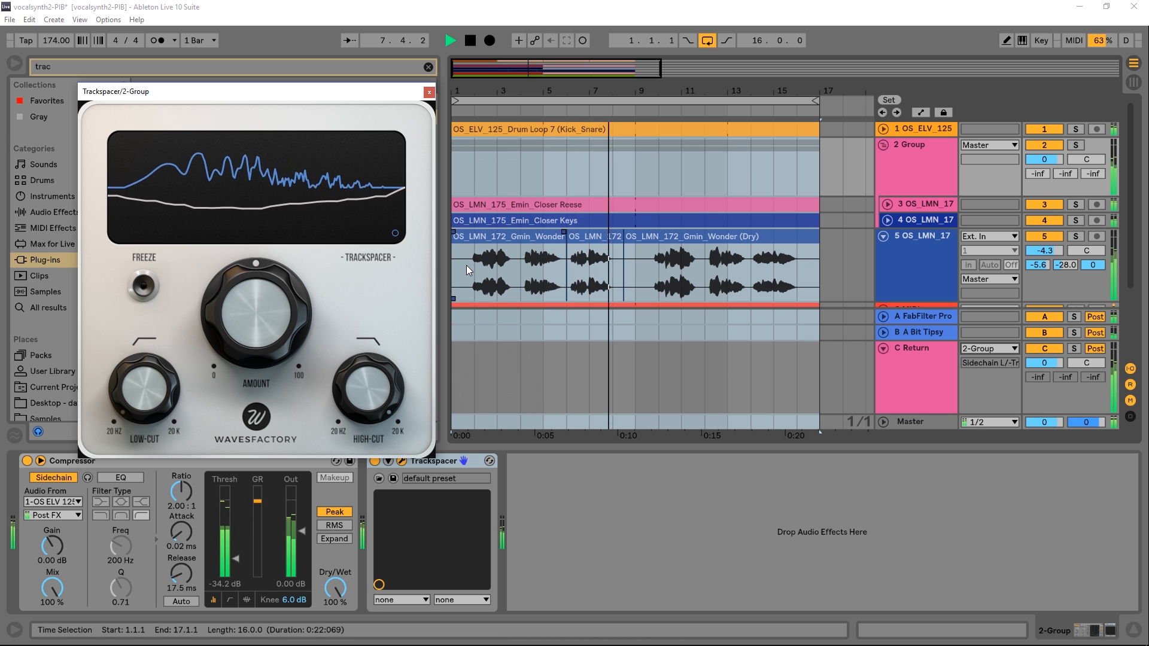
key("space")
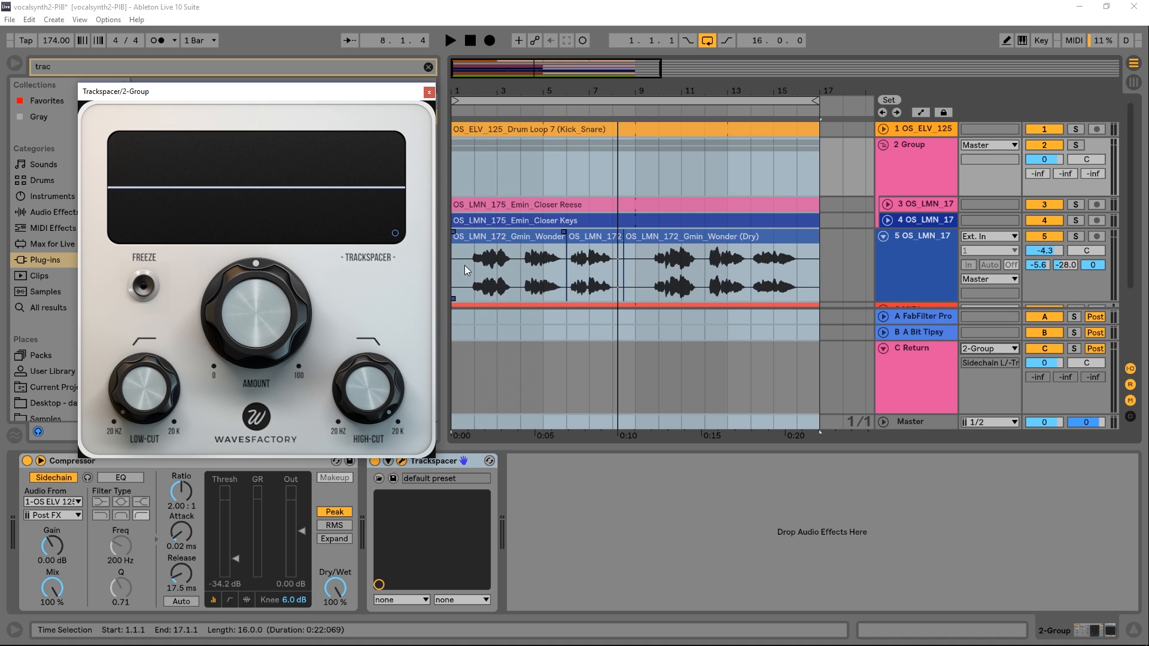
Try Trackspacer's amount at about 98.67% and play the loop to hear the extreme ducking
left_click_drag(253, 325, 278, 311)
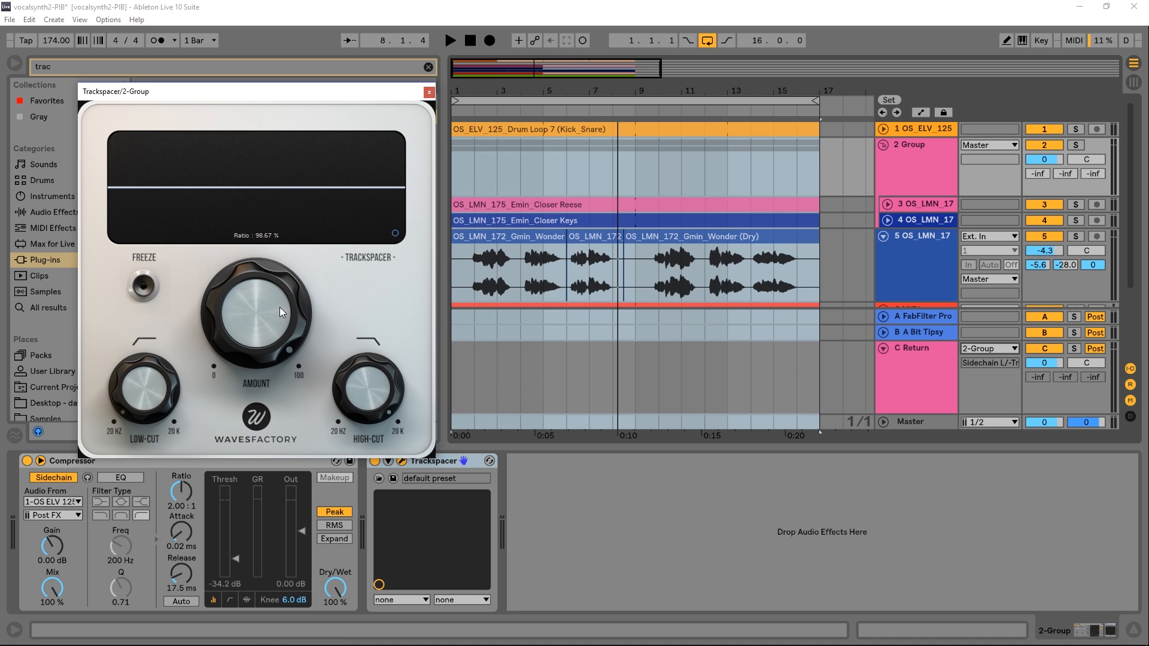
key("space")
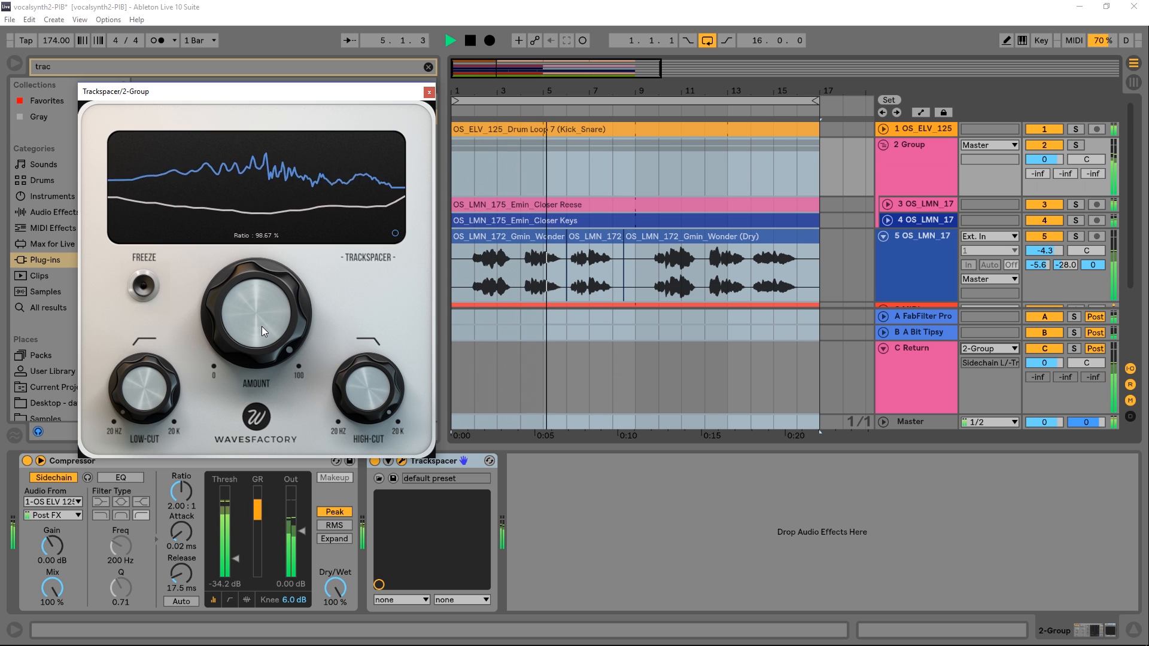
key("space")
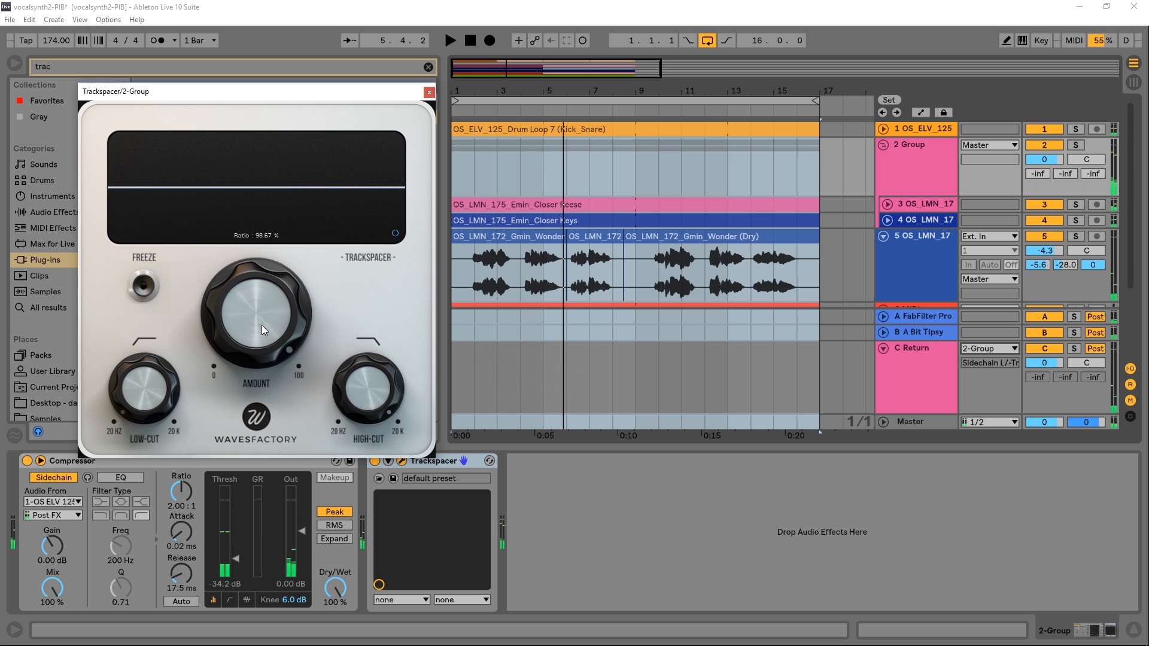
Set Trackspacer's amount to about 17.83% and play the loop to hear the subtler ducking
left_click_drag(266, 303, 250, 351)
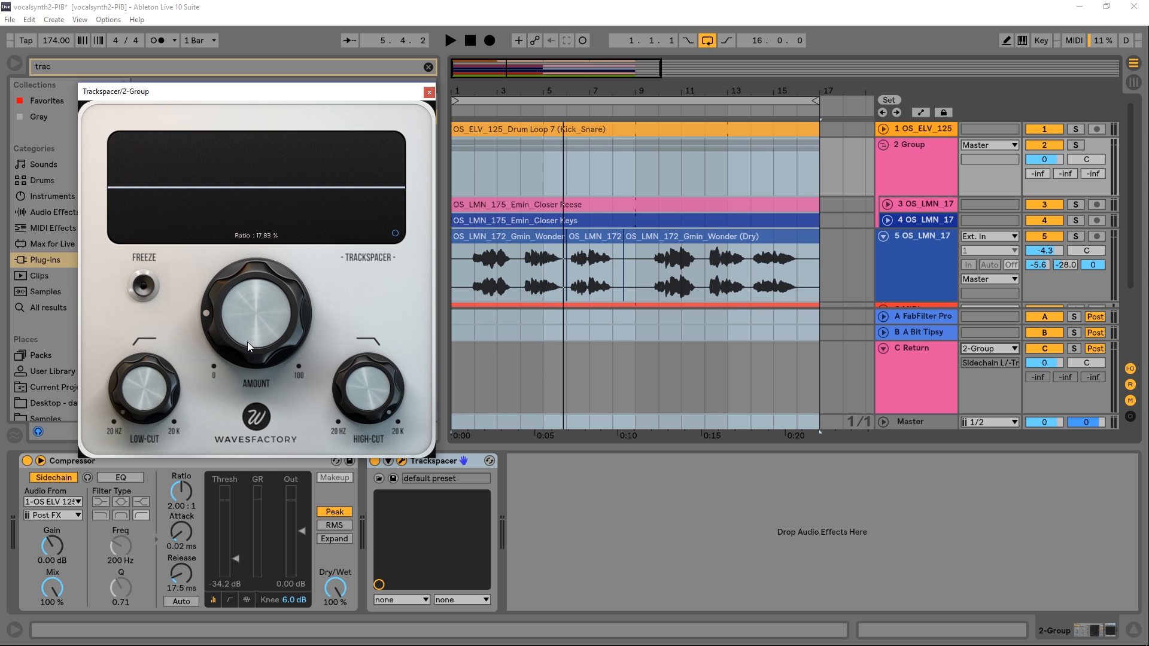
key("space")
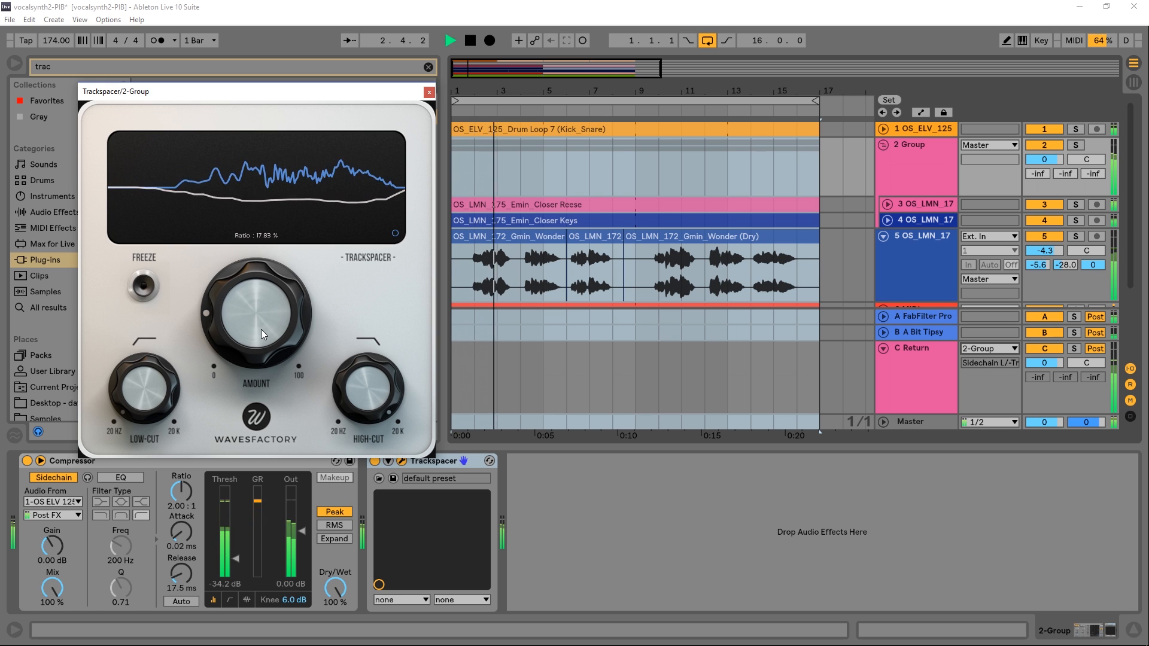
key("space")
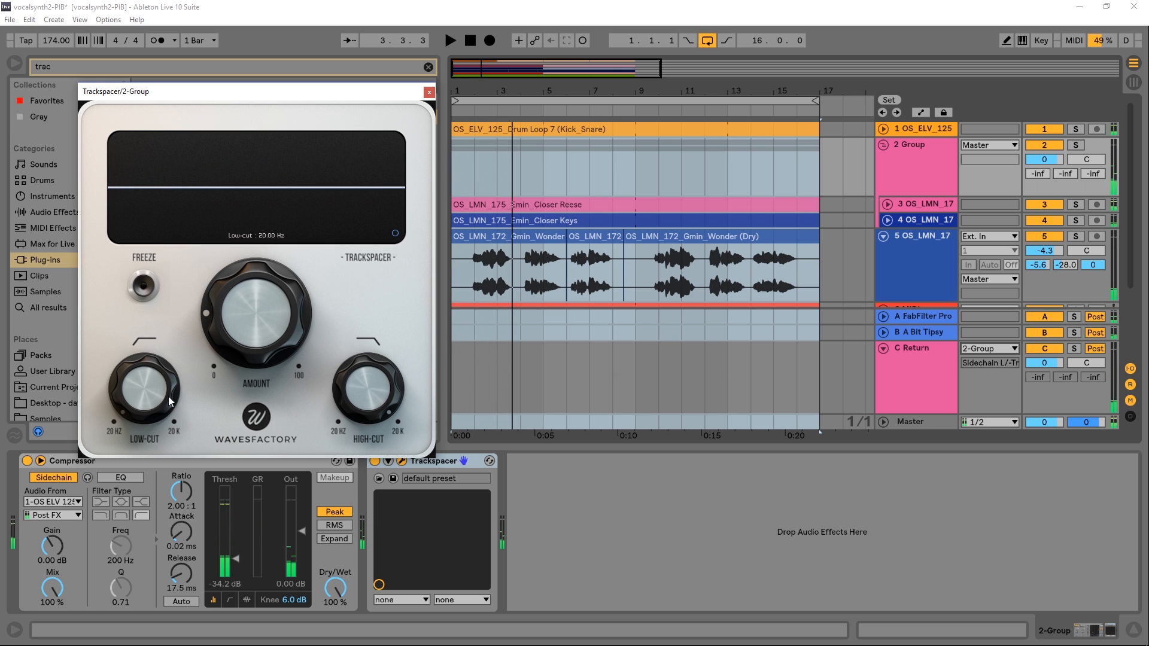
Raise Trackspacer's low-cut to about 306 Hz and play the loop to check which frequencies are ducked
mouse_move(369, 394)
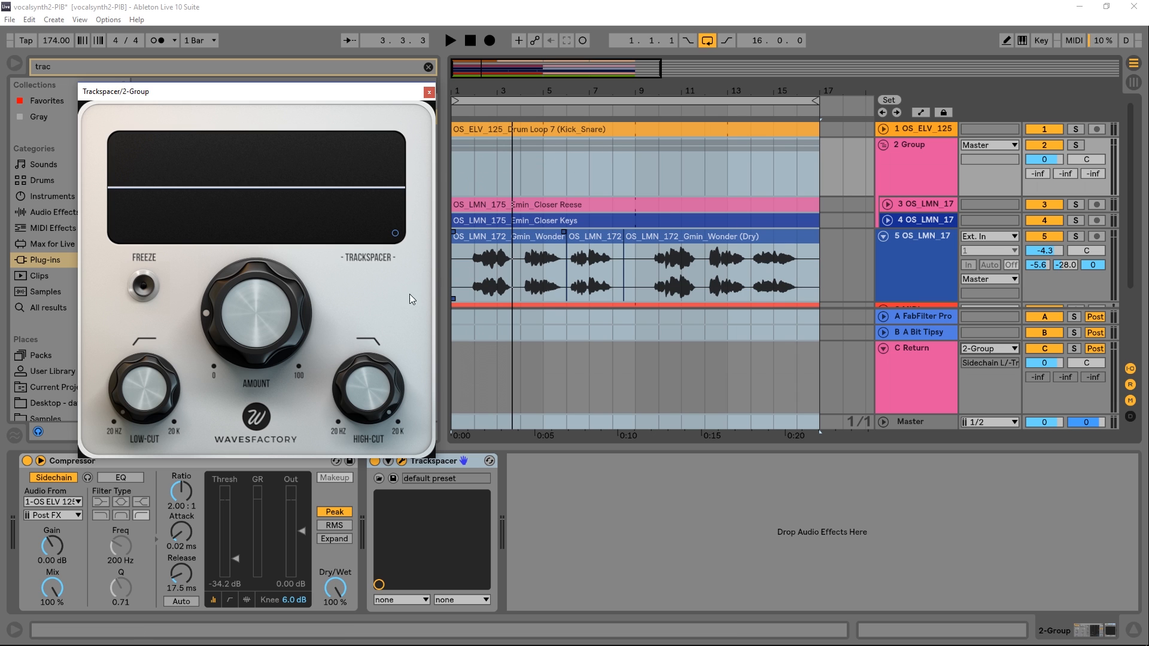
mouse_move(134, 396)
left_click_drag(150, 372, 152, 307)
left_click_drag(121, 391, 123, 383)
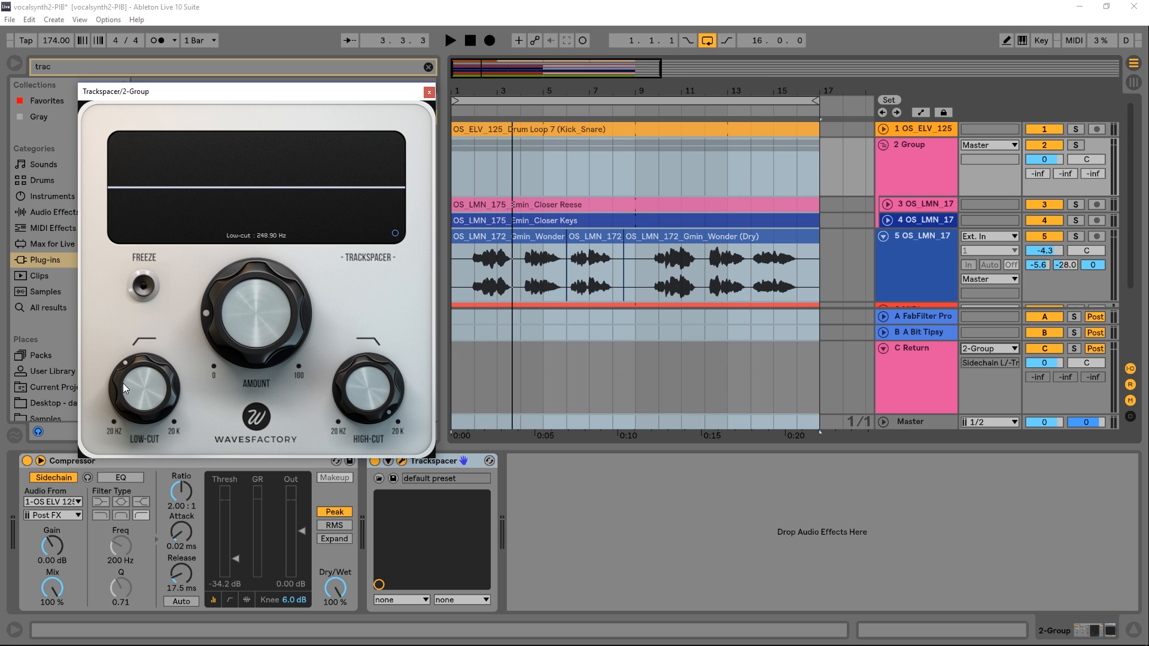
key("space")
left_click_drag(142, 395, 141, 384)
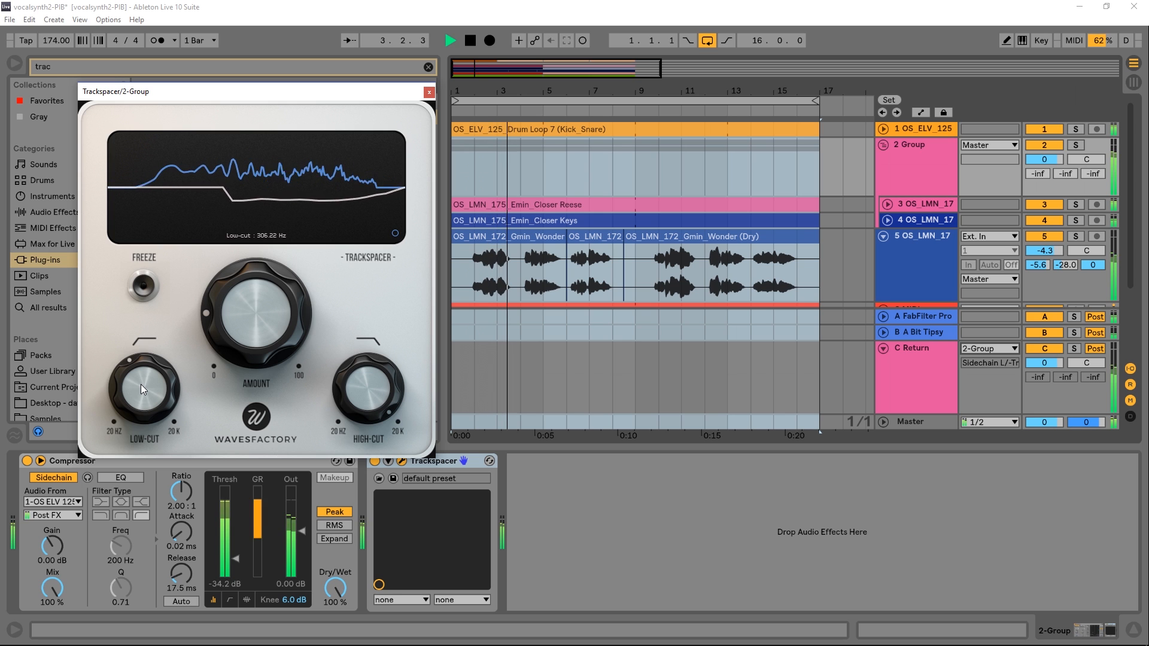
key("space")
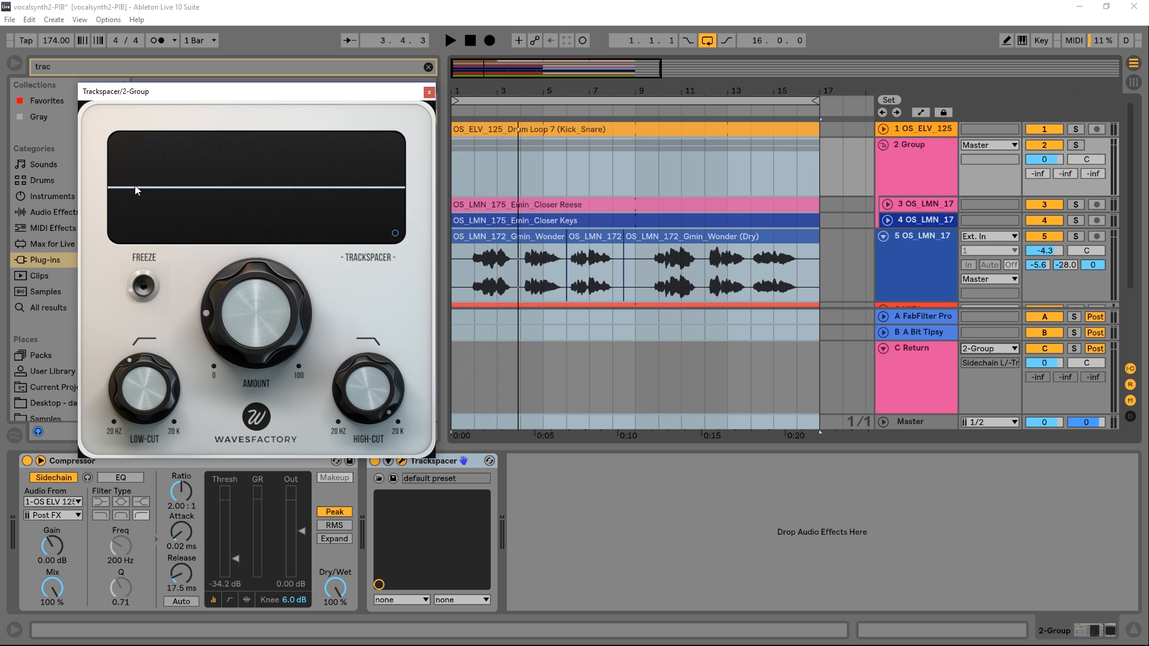
Lower Trackspacer's low-cut and high-cut slightly, checking the low-cut change in playback
mouse_move(121, 385)
left_mouse_down()
mouse_move(141, 314)
mouse_move(133, 404)
left_mouse_up()
key("space")
key("space")
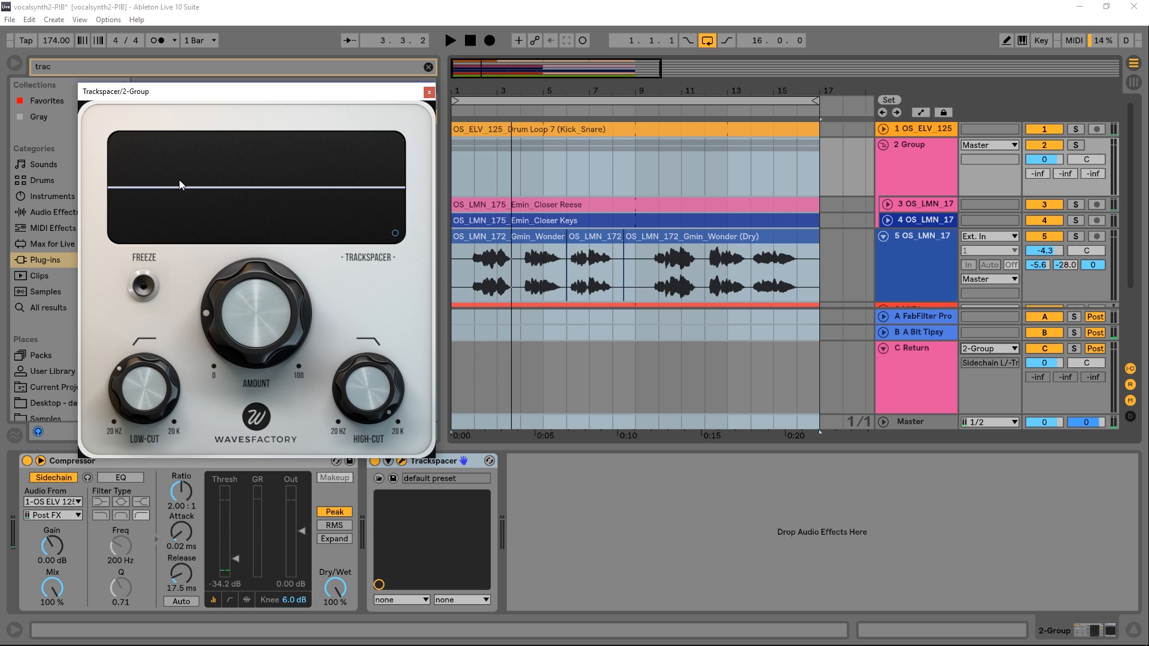
left_click_drag(352, 355, 356, 388)
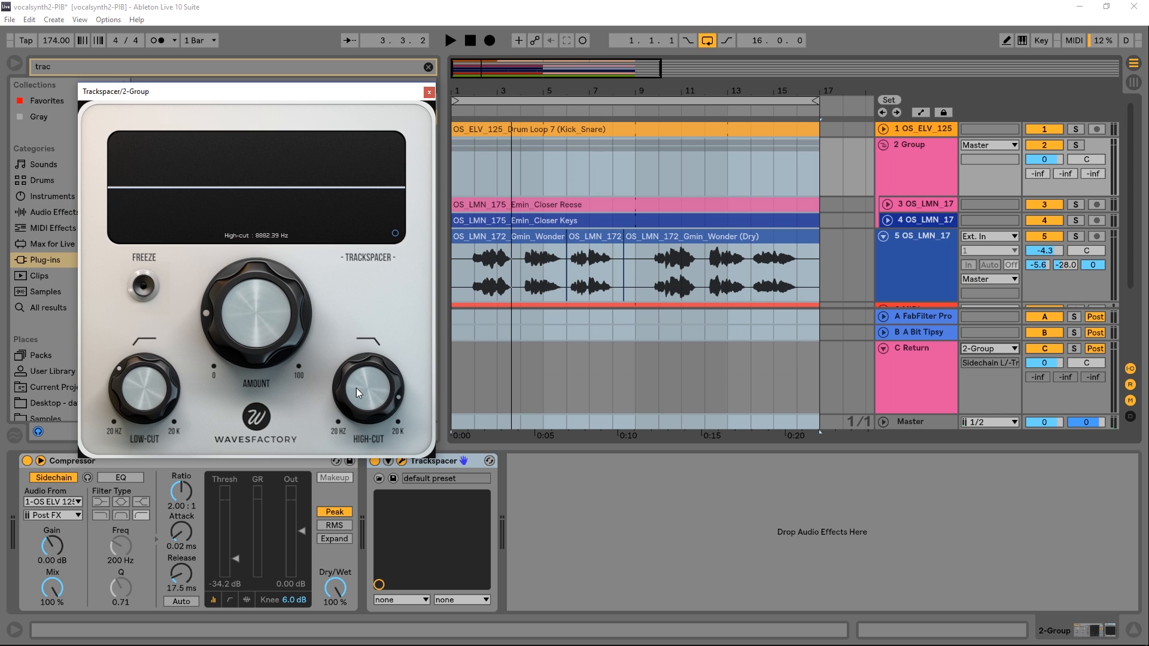
Open Trackspacer's Advanced Panel and move the plug-in window towards the middle to view its options
left_click(395, 232)
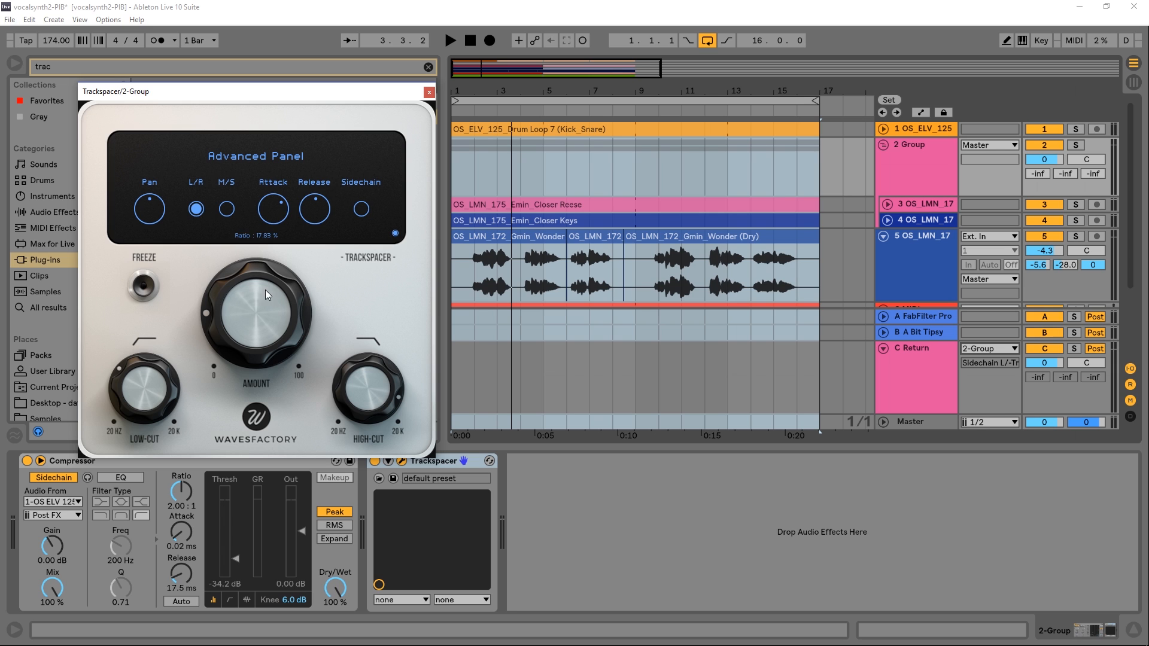
left_click_drag(186, 93, 441, 110)
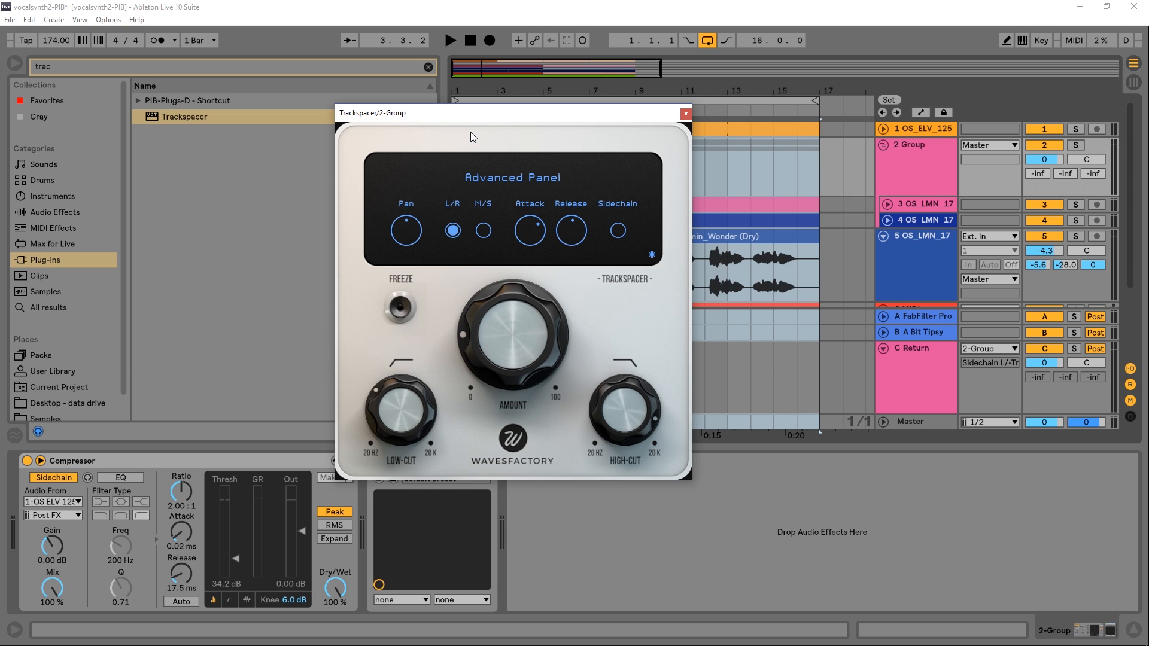
mouse_move(519, 244)
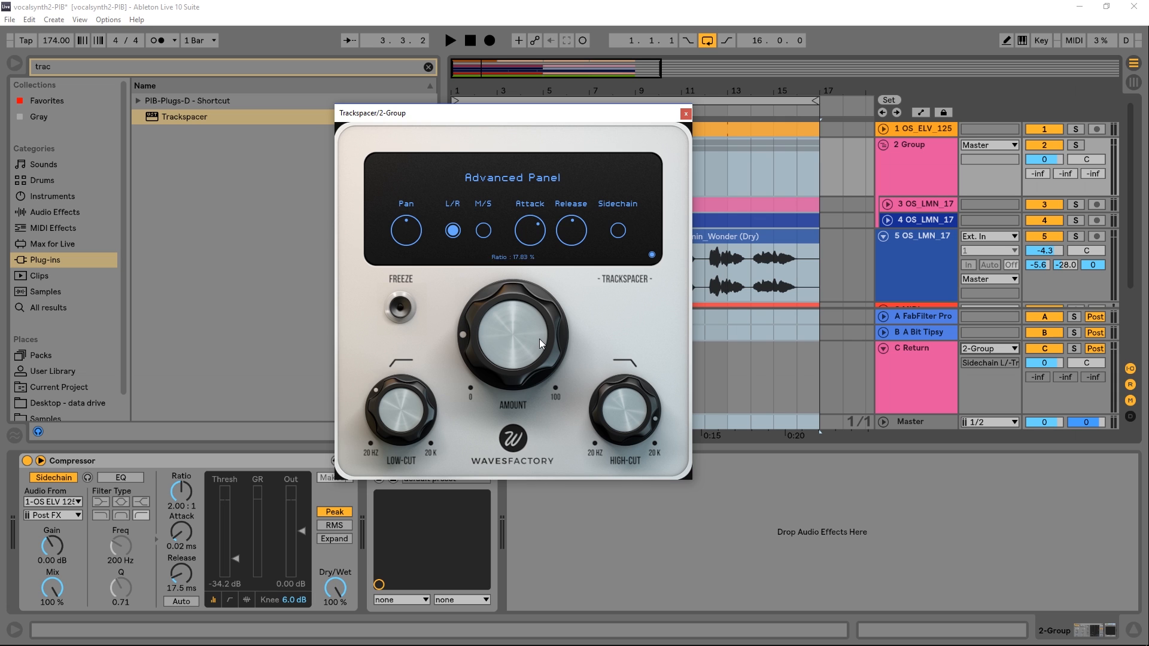